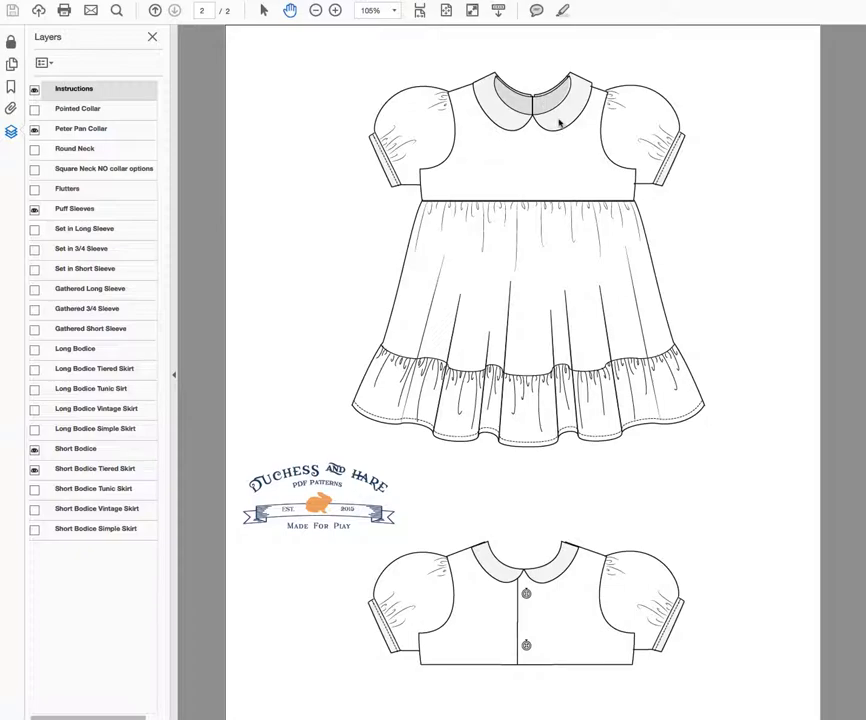
# Step: Preview the Pointed Collar, Round Neck and Square Neck options, then restore the Peter Pan Collar
pyautogui.click(34, 130)
pyautogui.click(34, 109)
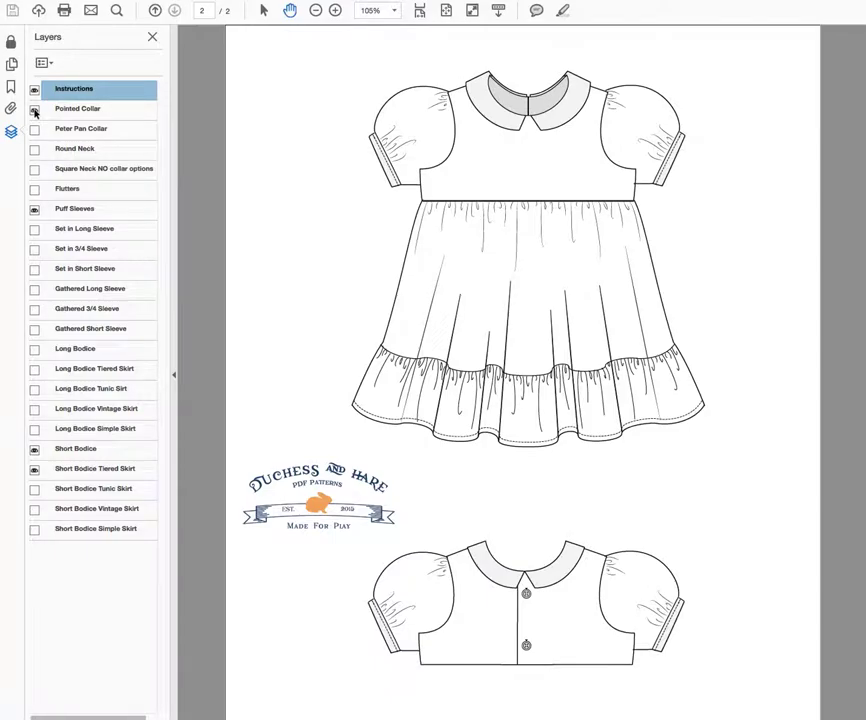
pyautogui.click(34, 110)
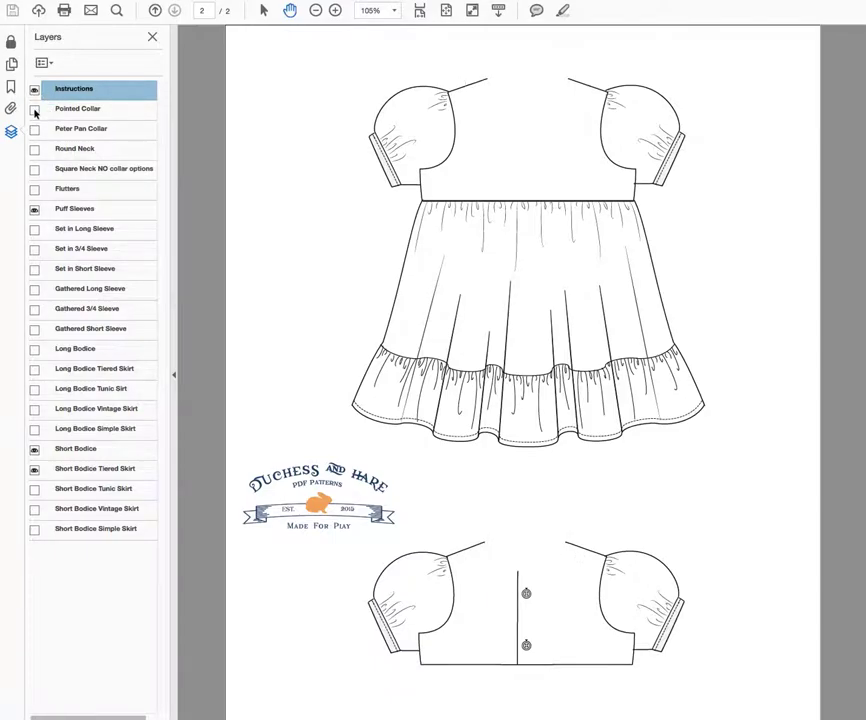
pyautogui.click(34, 149)
pyautogui.click(34, 150)
pyautogui.click(34, 170)
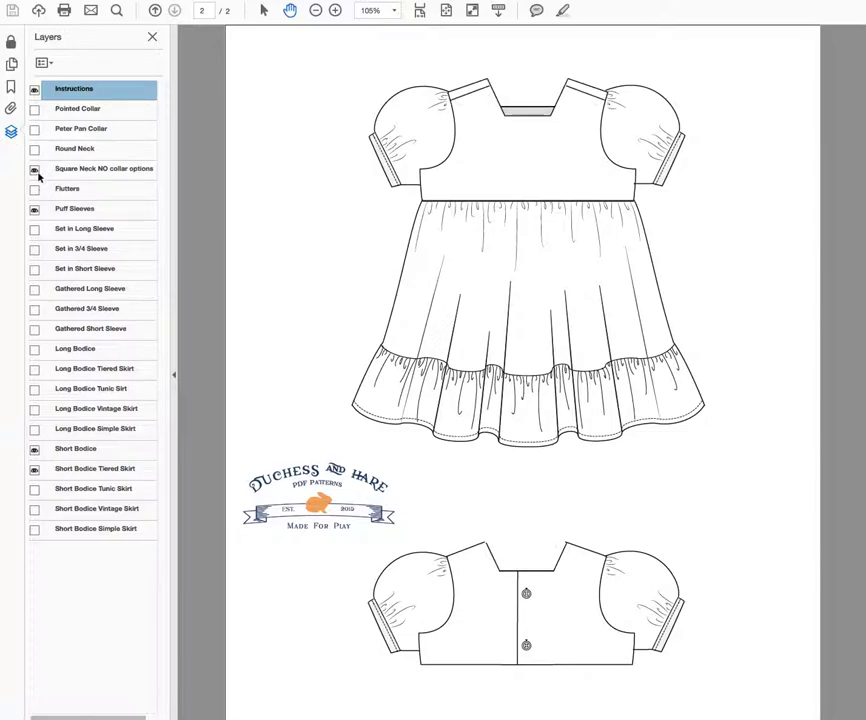
pyautogui.click(34, 170)
pyautogui.click(34, 130)
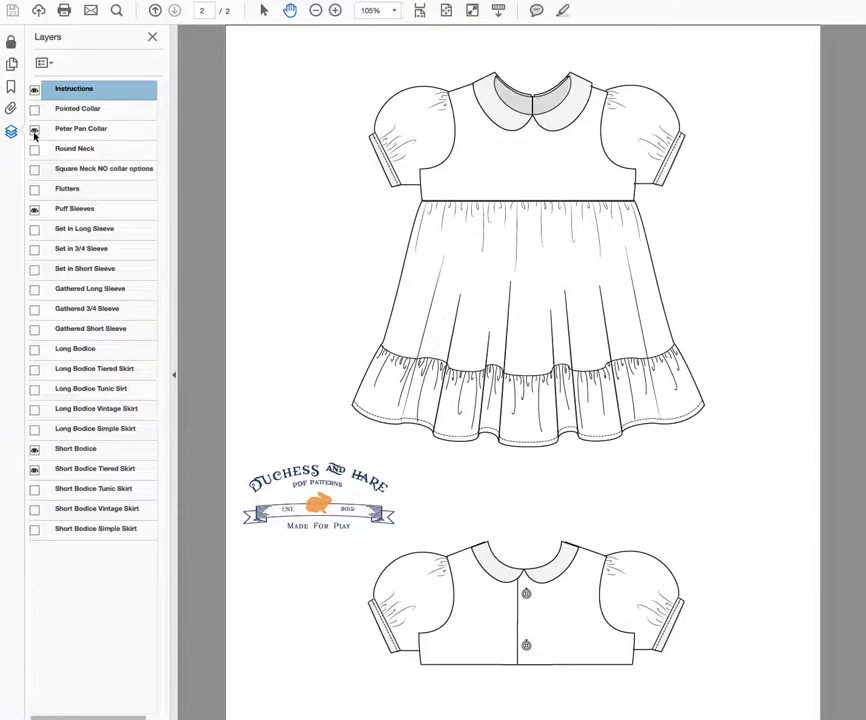
# Step: Hide the Short Bodice Tiered Skirt and swap the Short Bodice for the Long Bodice
pyautogui.click(34, 129)
pyautogui.click(34, 469)
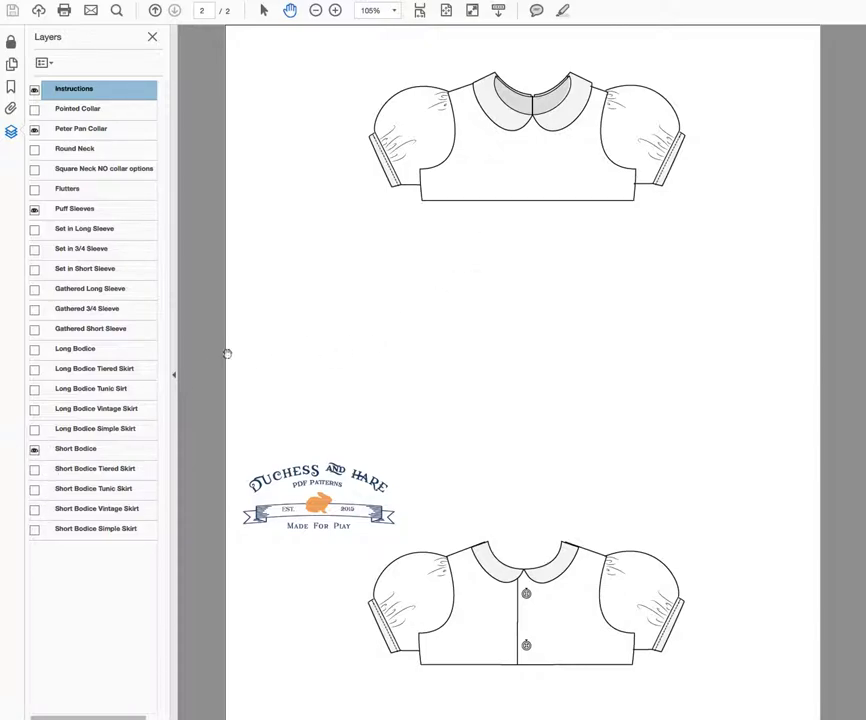
pyautogui.click(34, 450)
pyautogui.click(34, 349)
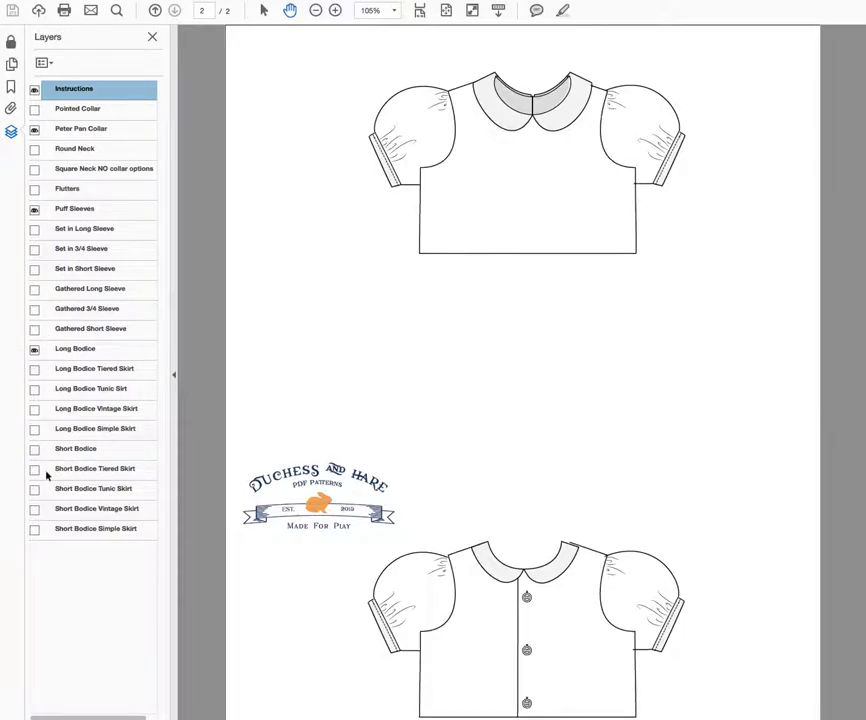
# Step: Preview the Long Bodice Tiered, Tunic, Vintage and Simple skirts one at a time, hiding each
pyautogui.click(34, 369)
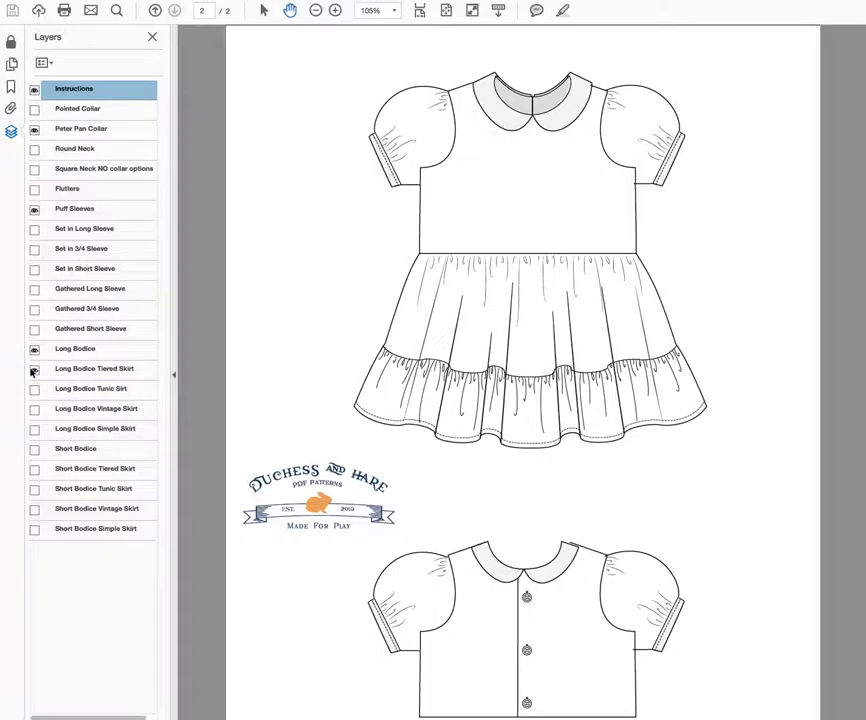
pyautogui.click(34, 369)
pyautogui.click(34, 389)
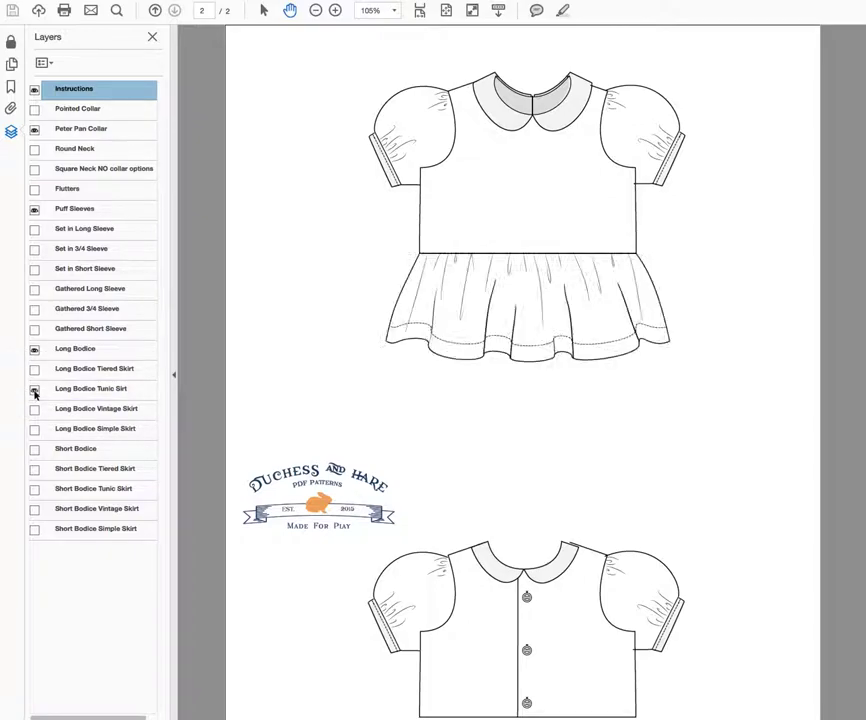
pyautogui.click(34, 389)
pyautogui.click(34, 409)
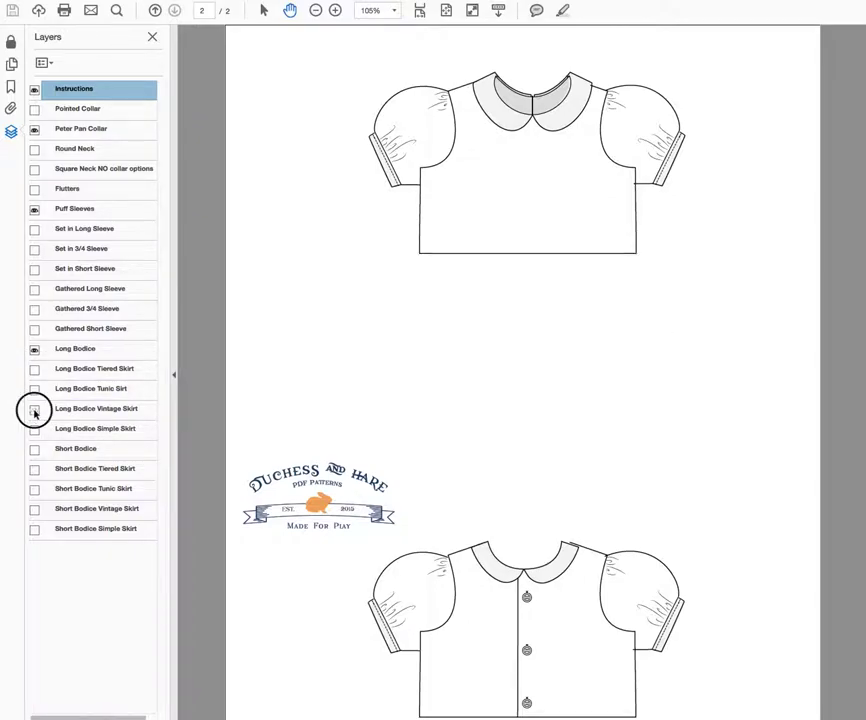
pyautogui.click(34, 409)
pyautogui.click(34, 429)
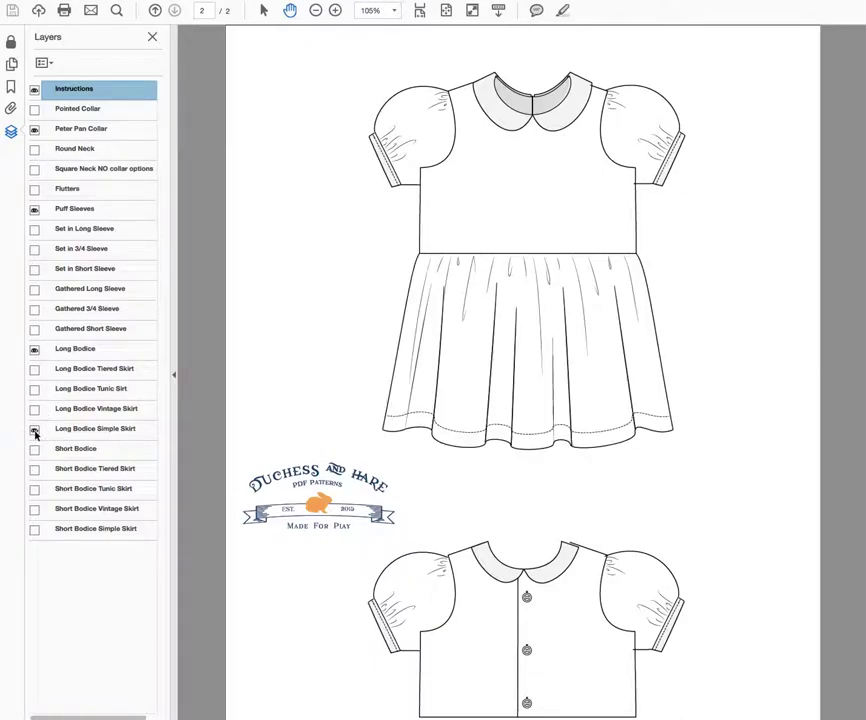
pyautogui.click(34, 429)
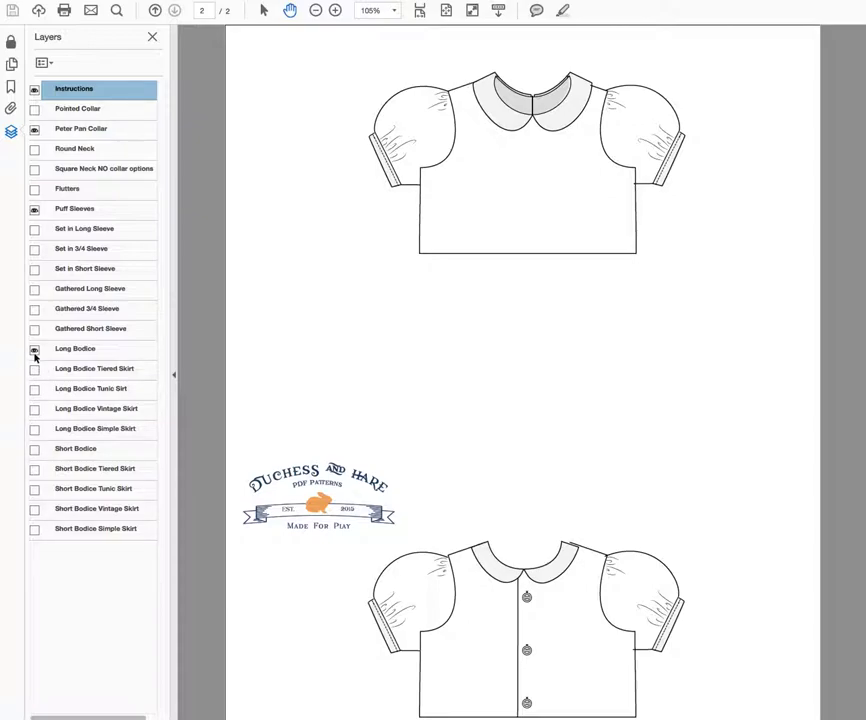
# Step: Return to the Short Bodice alone, with the Long Bodice hidden
pyautogui.click(34, 349)
pyautogui.click(34, 449)
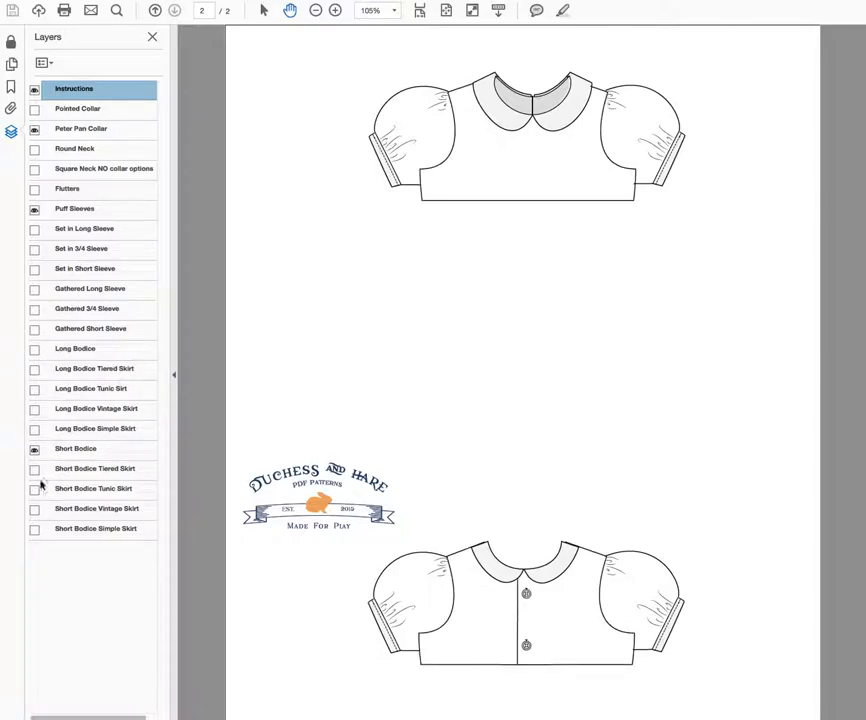
pyautogui.click(34, 349)
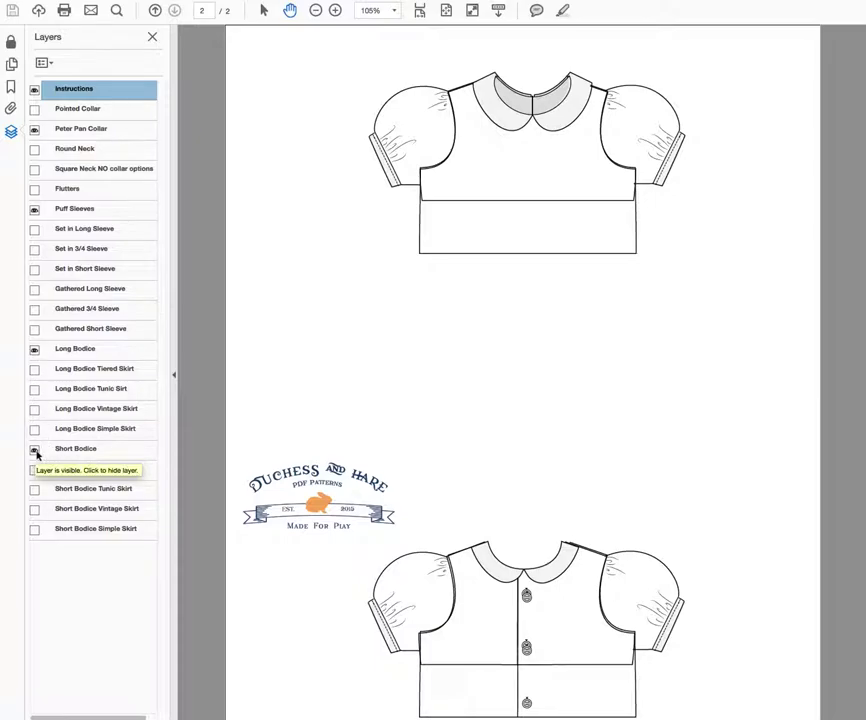
pyautogui.click(33, 349)
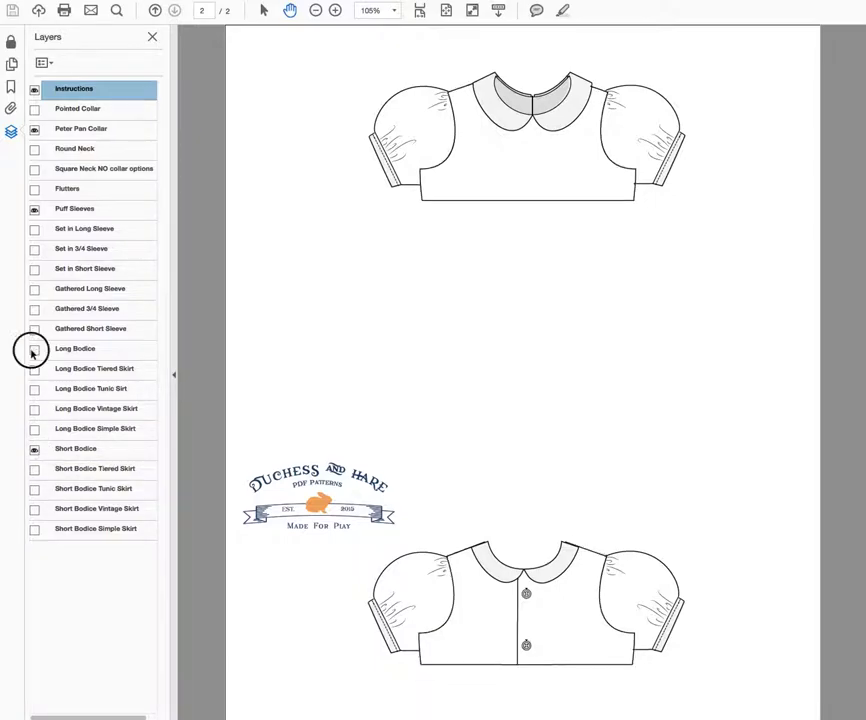
# Step: Turn on the Short Bodice Tiered Skirt layer and turn off the Long Bodice Tiered Skirt layer
pyautogui.click(81, 472)
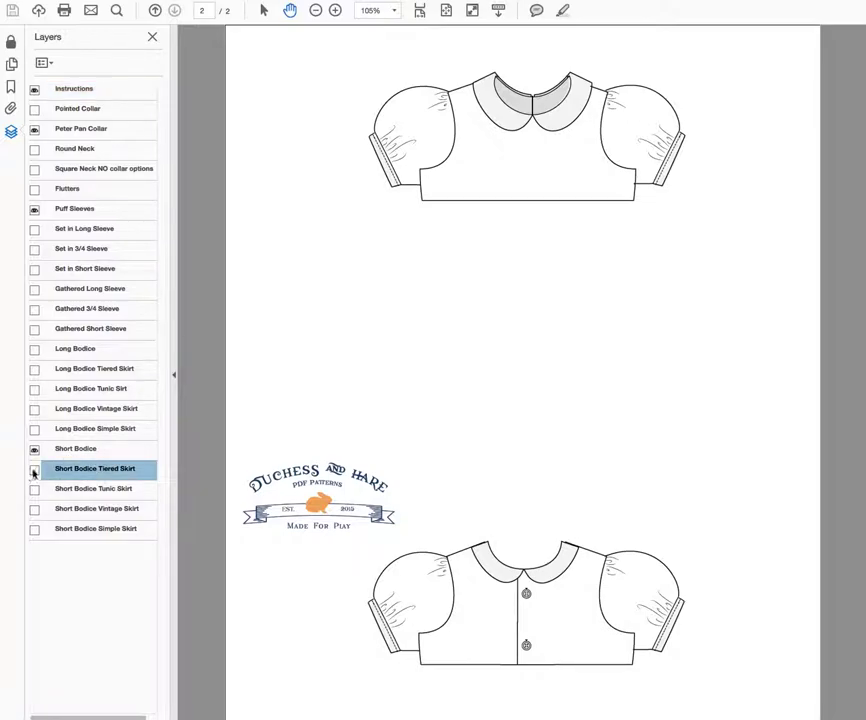
pyautogui.click(34, 469)
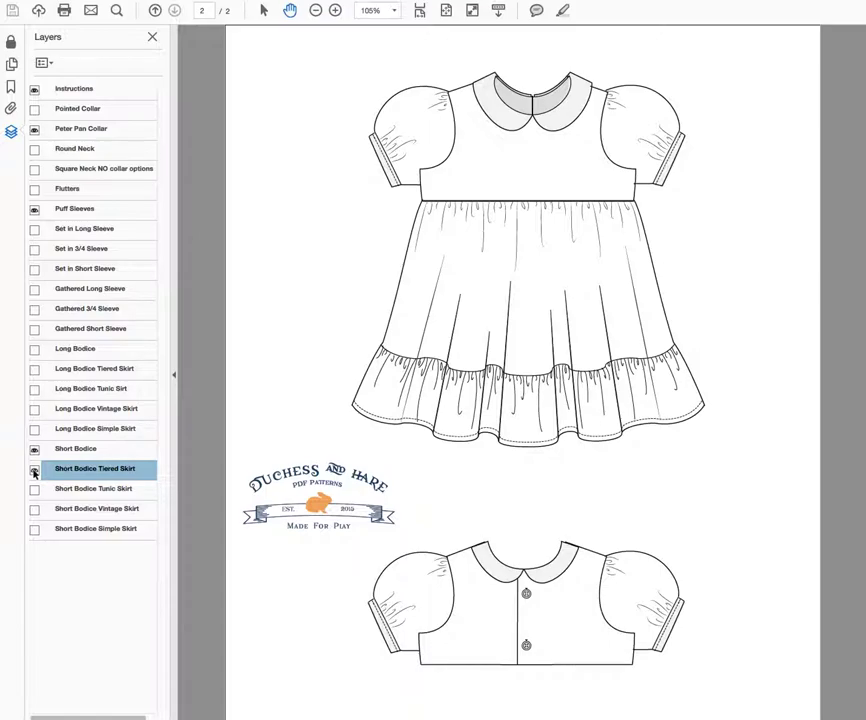
pyautogui.click(34, 369)
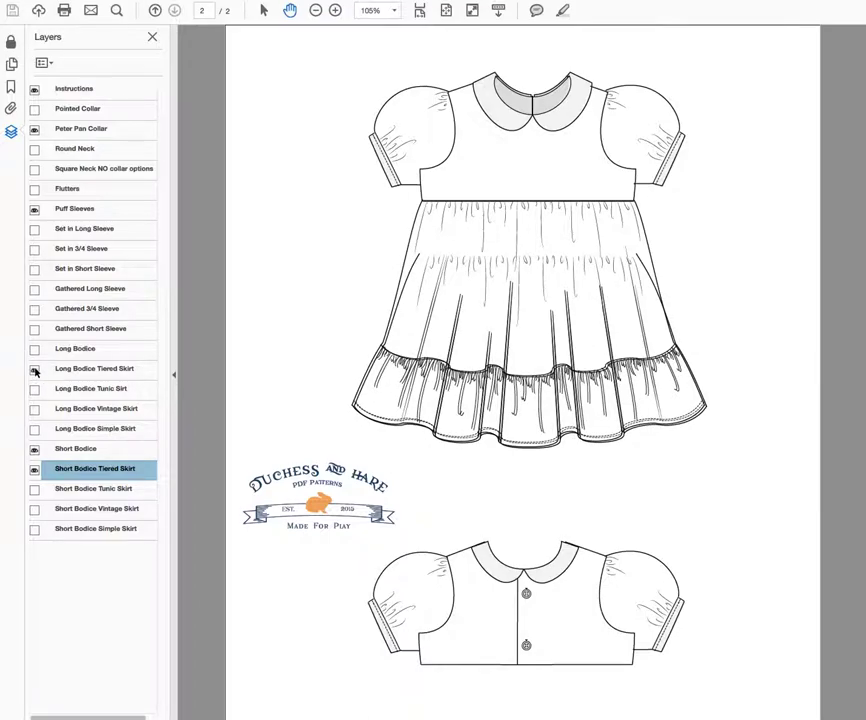
pyautogui.click(34, 469)
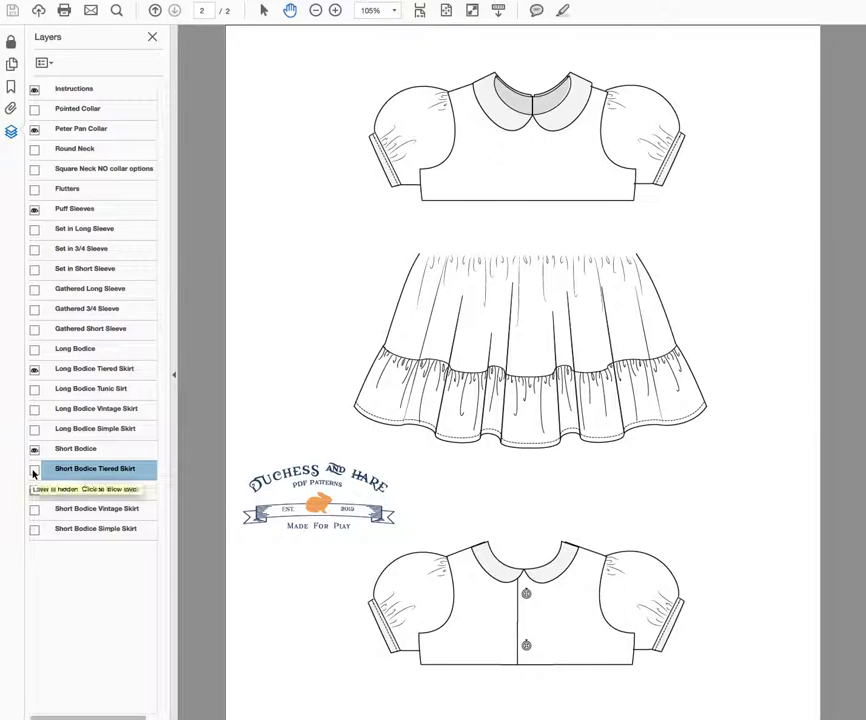
pyautogui.click(35, 470)
pyautogui.click(34, 368)
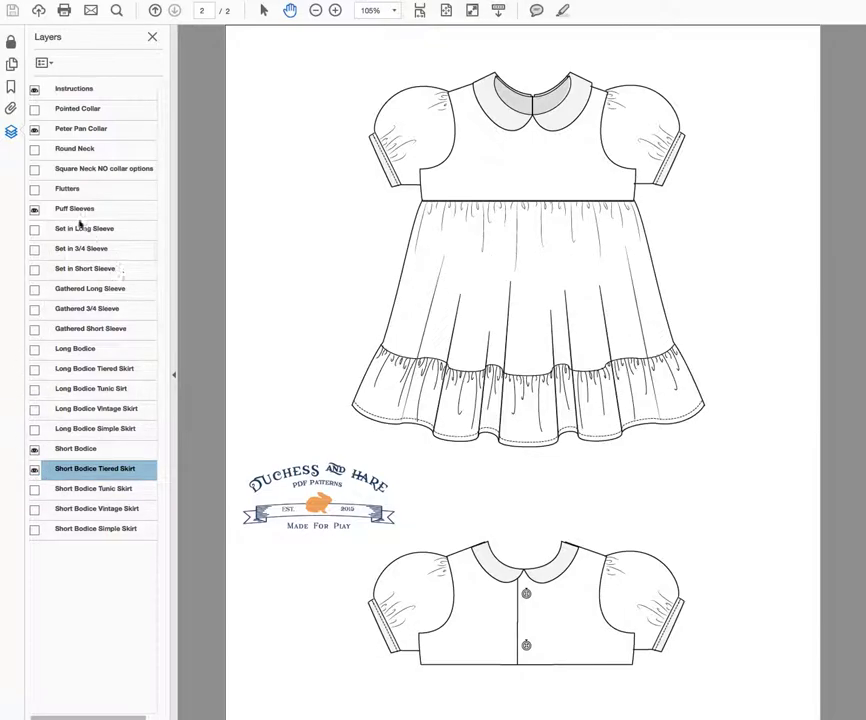
# Step: Hide the puff sleeves, preview the flutter sleeves, then preview and hide the puff sleeves again
pyautogui.click(34, 208)
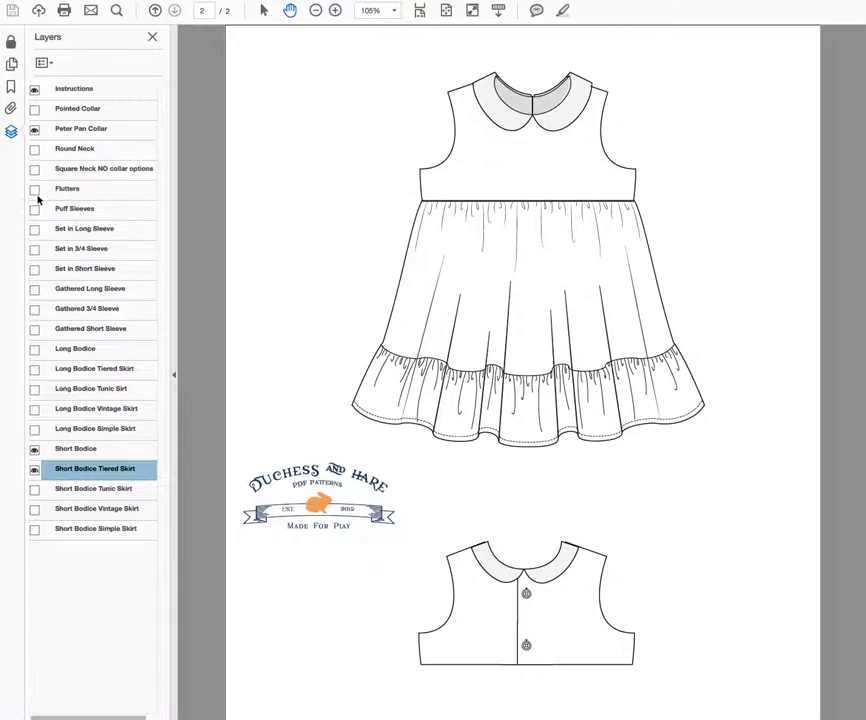
pyautogui.click(35, 190)
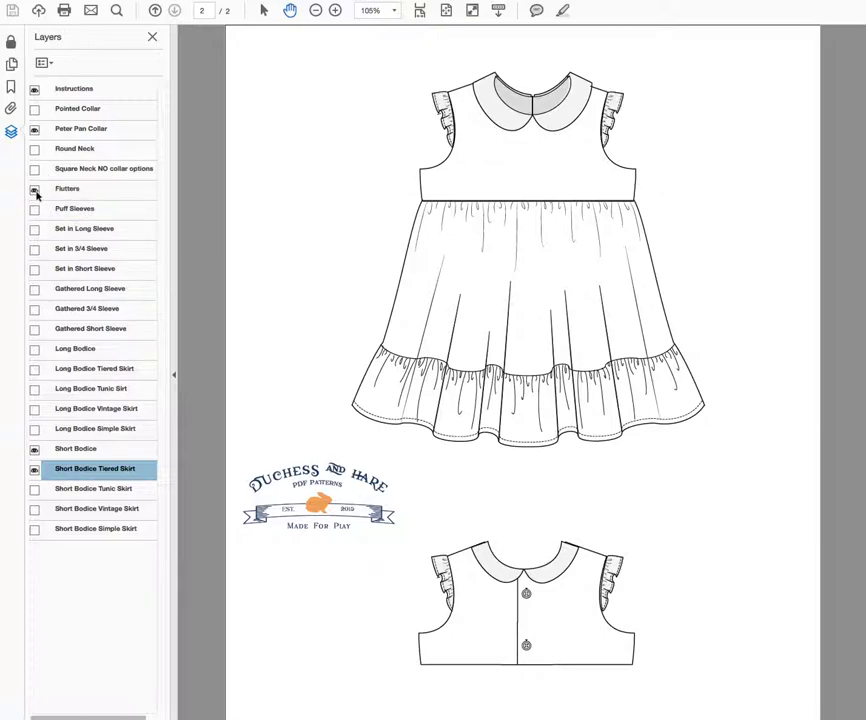
pyautogui.click(34, 190)
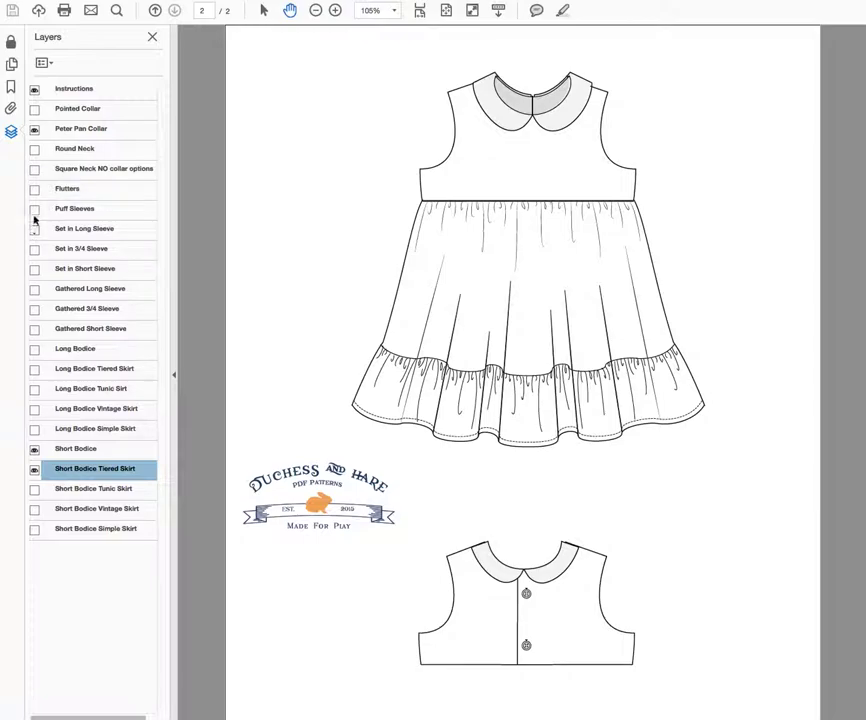
pyautogui.click(34, 209)
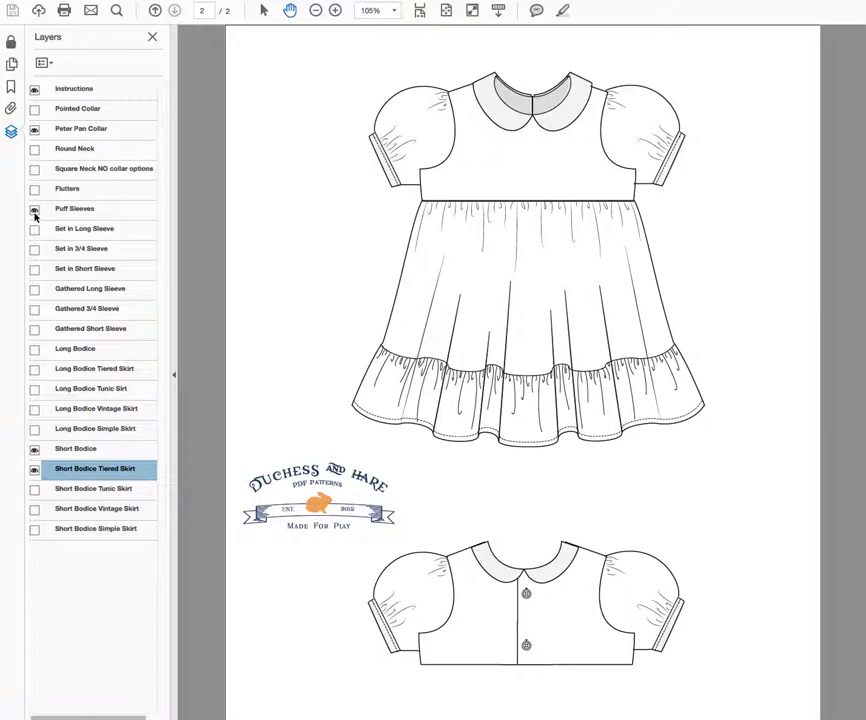
pyautogui.click(34, 209)
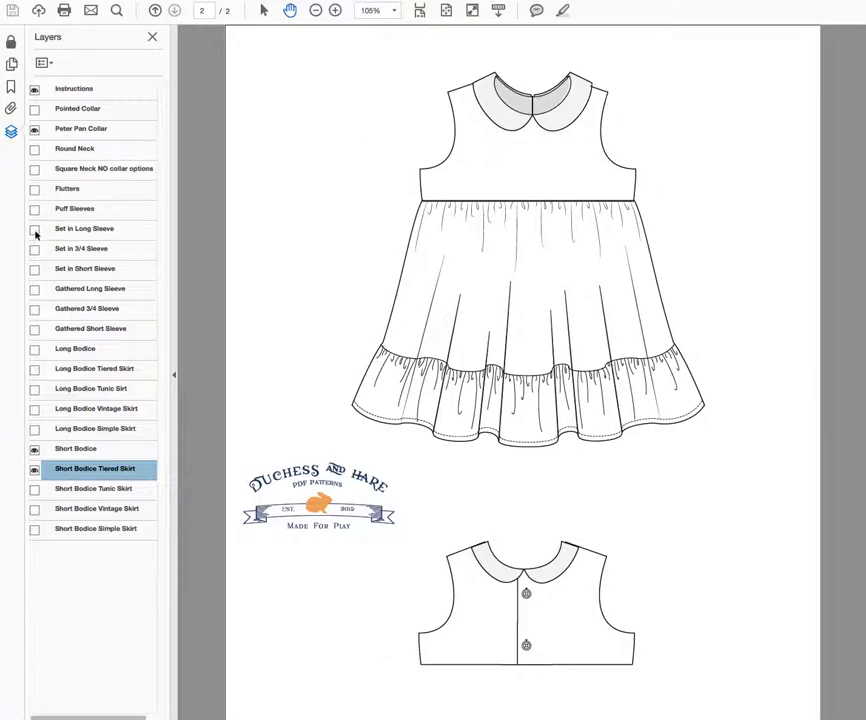
# Step: Preview the set-in long, 3/4 and short sleeves in turn, hiding each afterwards
pyautogui.click(34, 229)
pyautogui.click(34, 229)
pyautogui.click(34, 249)
pyautogui.click(34, 249)
pyautogui.click(34, 269)
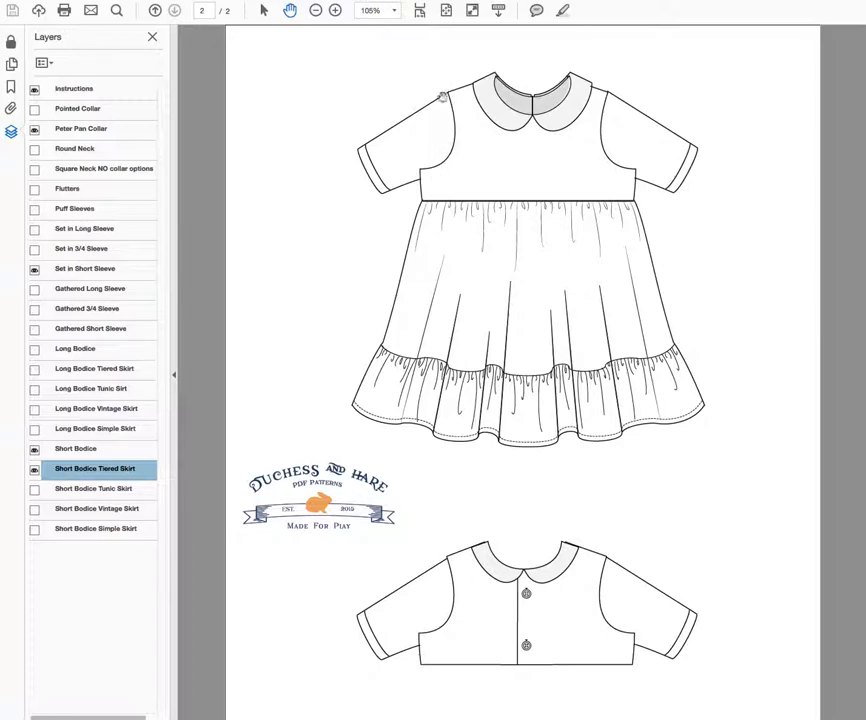
pyautogui.click(34, 269)
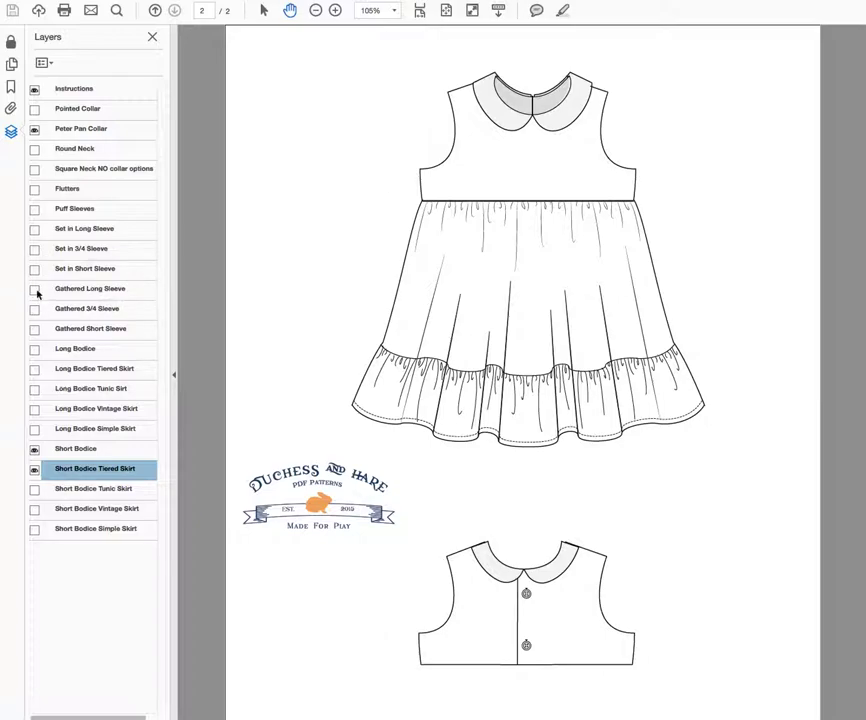
# Step: Preview the gathered long, 3/4 and short sleeves in turn, leaving the dress sleeveless
pyautogui.click(34, 289)
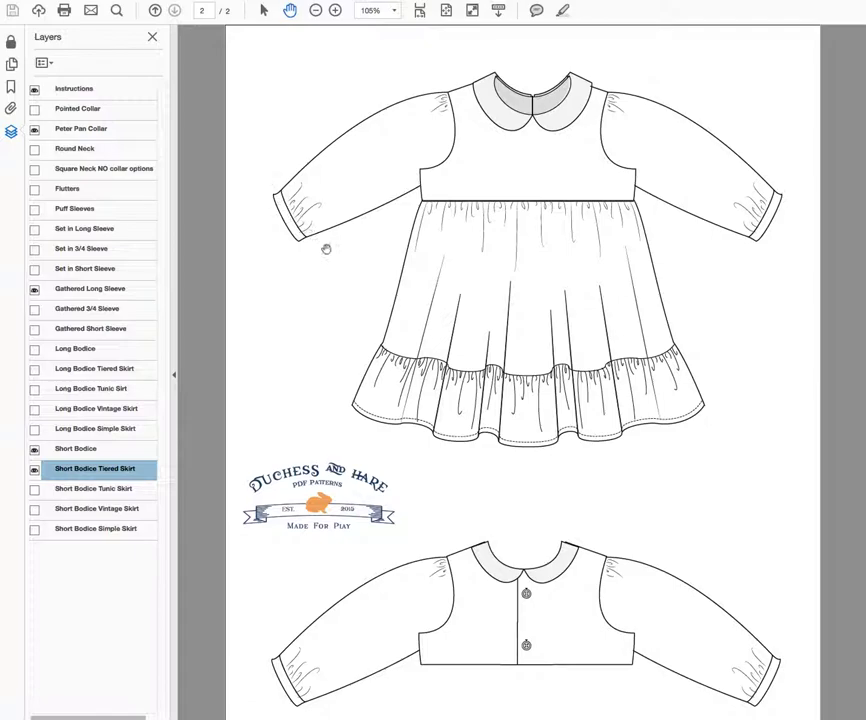
pyautogui.click(34, 289)
pyautogui.click(34, 309)
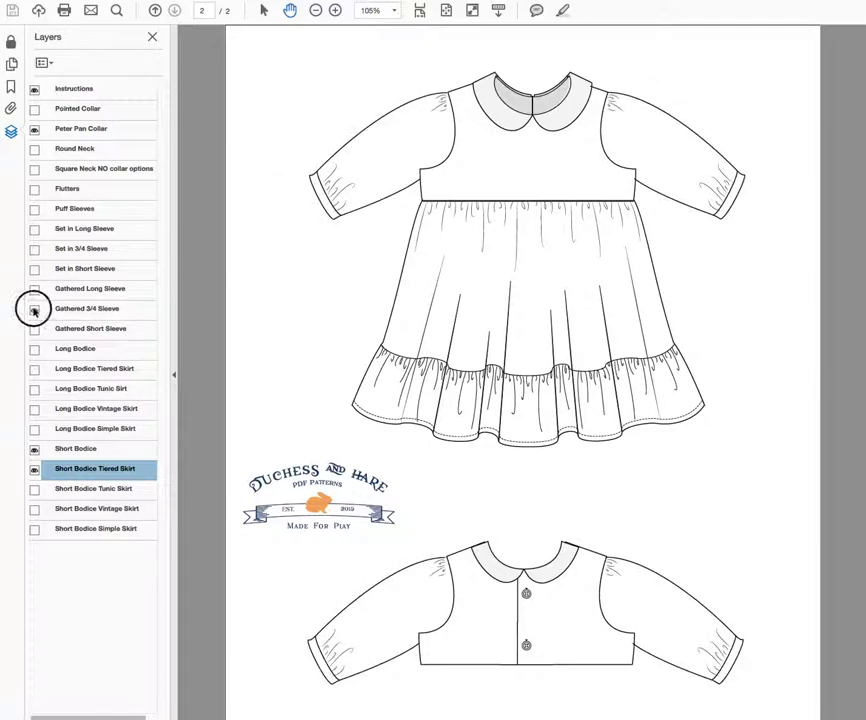
pyautogui.click(34, 309)
pyautogui.click(34, 329)
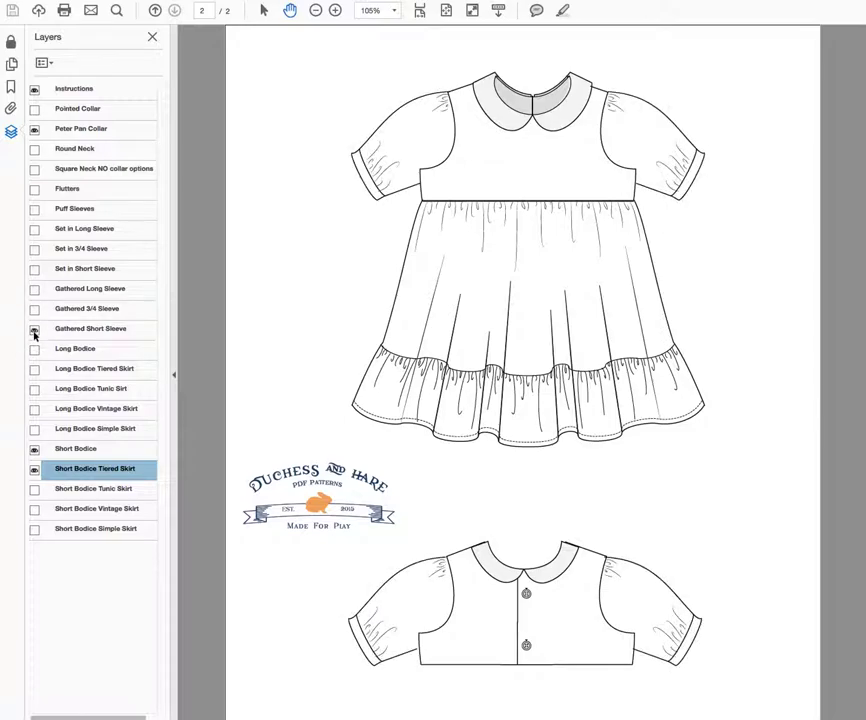
pyautogui.click(34, 329)
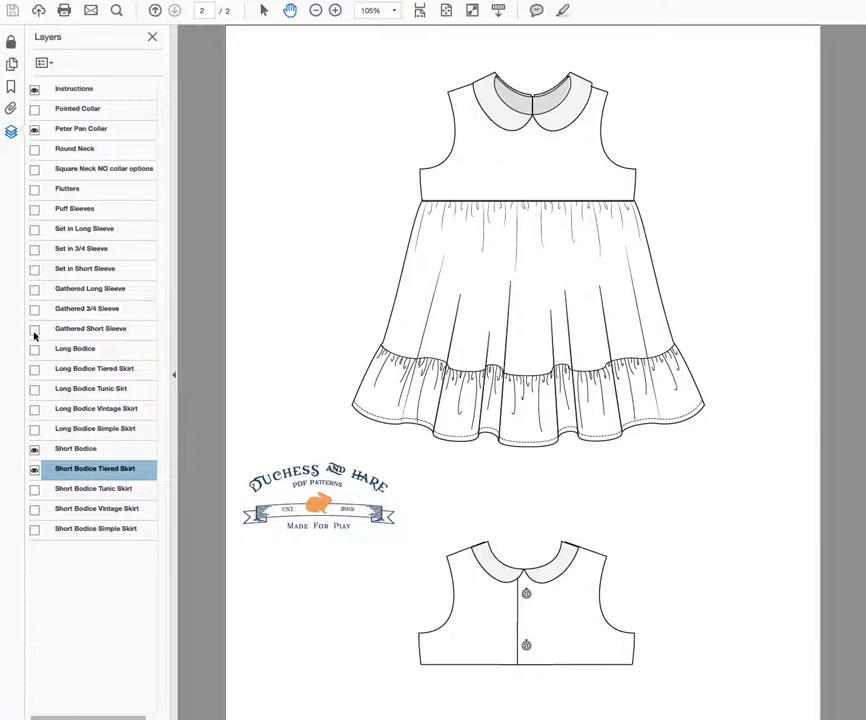
# Step: Swap the tiered skirt for the tunic skirt, add flutter sleeves, and replace the Peter Pan Collar with Square Neck
pyautogui.click(34, 469)
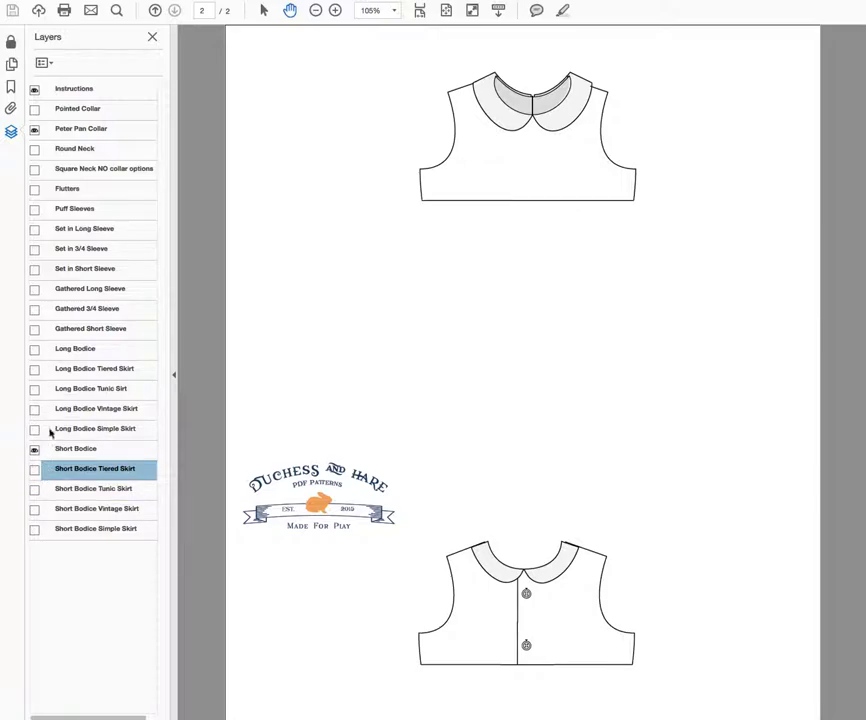
pyautogui.click(34, 489)
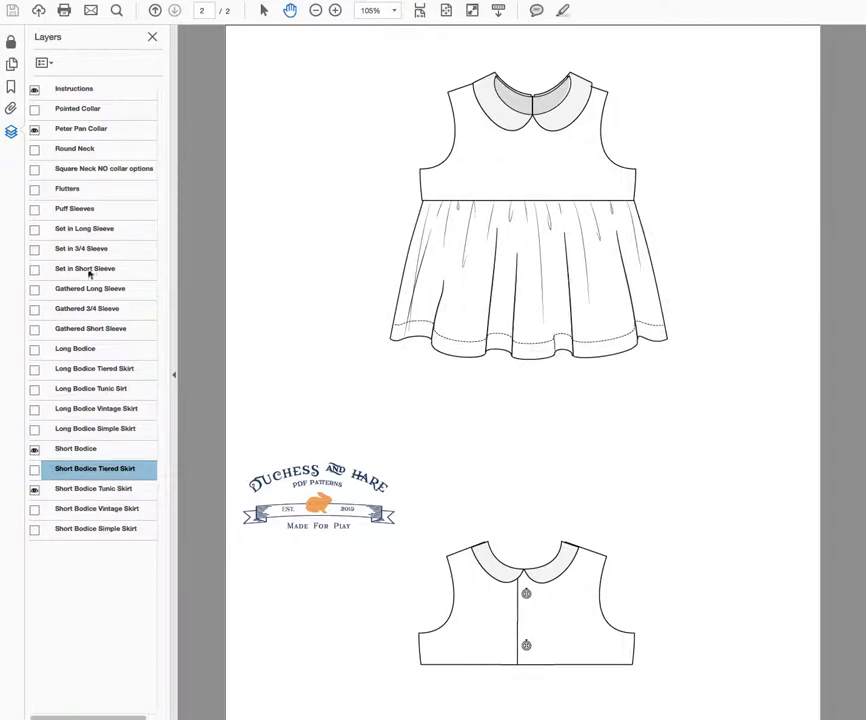
pyautogui.click(34, 189)
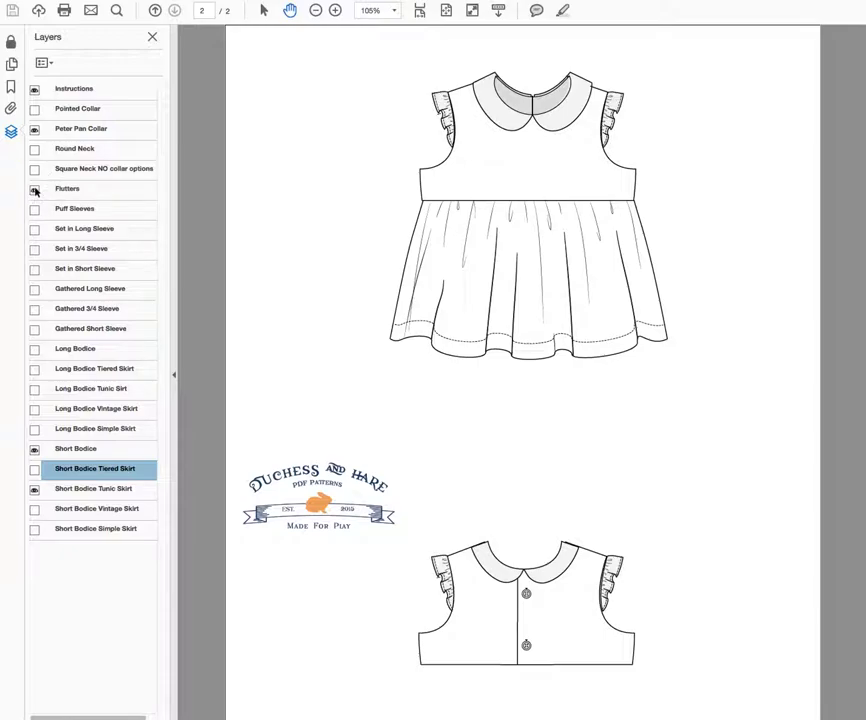
pyautogui.click(34, 129)
pyautogui.click(34, 169)
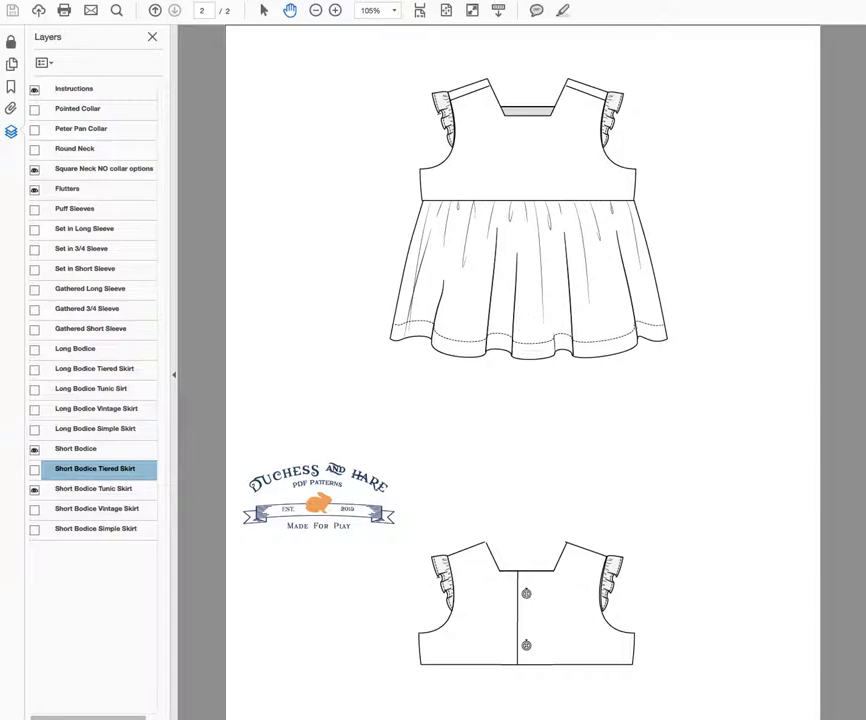
# Step: Try the Vintage Skirt with the tunic skirt, hide it, then start renaming the Short Bodice Tiered Skirt layer
pyautogui.click(34, 489)
pyautogui.click(34, 509)
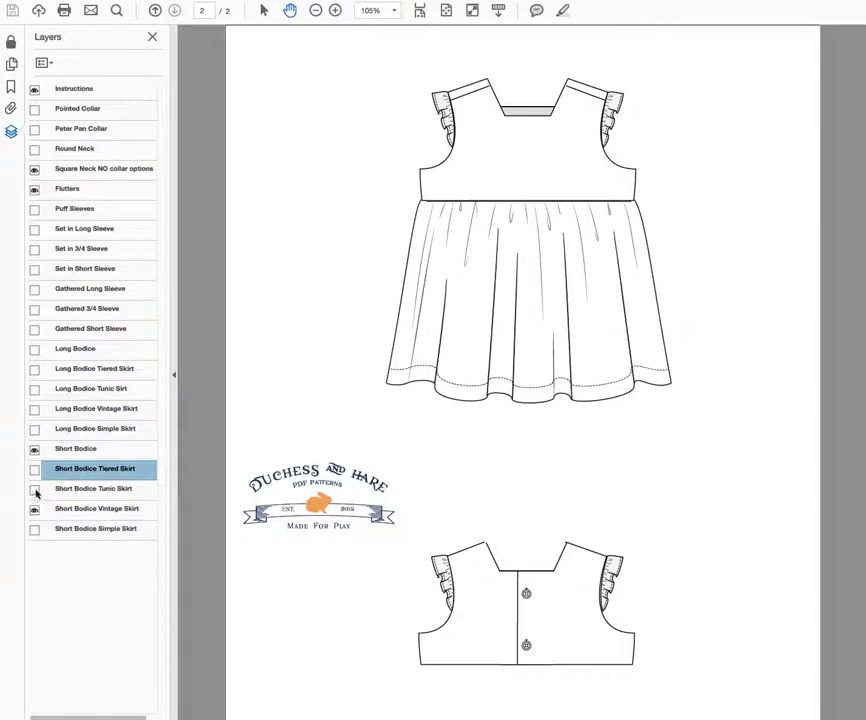
pyautogui.click(34, 489)
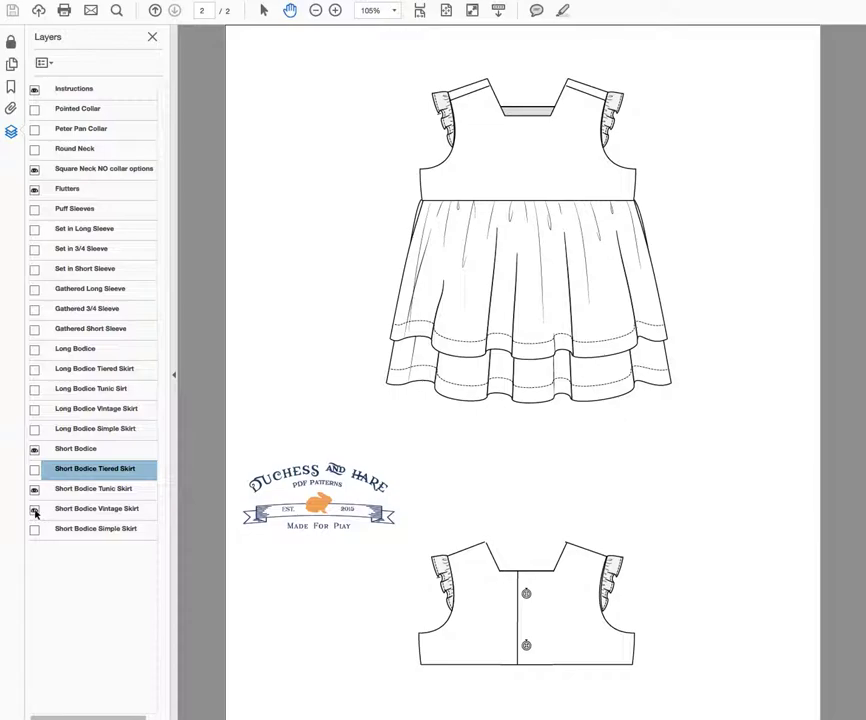
pyautogui.click(34, 509)
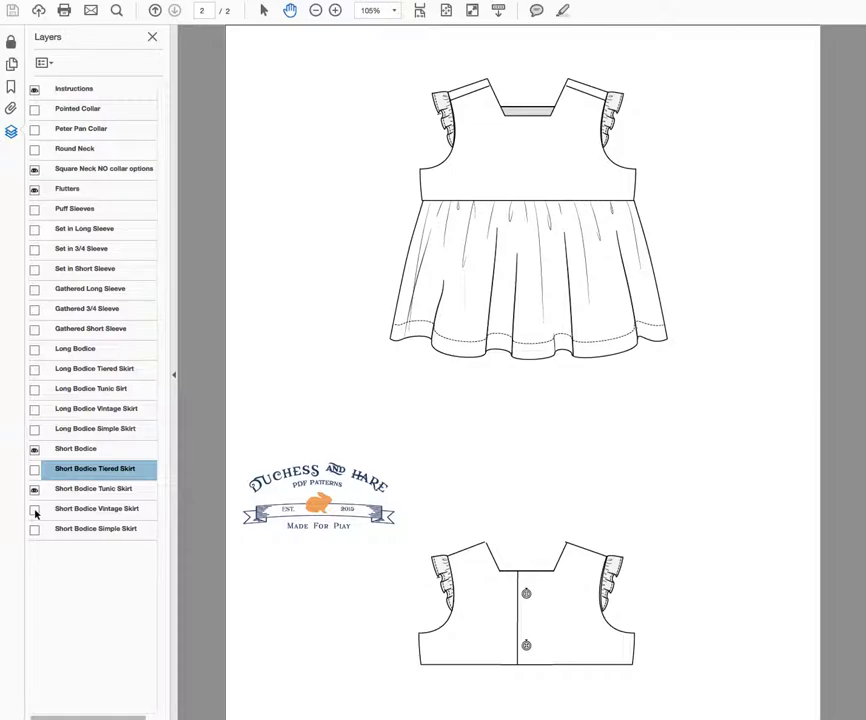
pyautogui.doubleClick(100, 468)
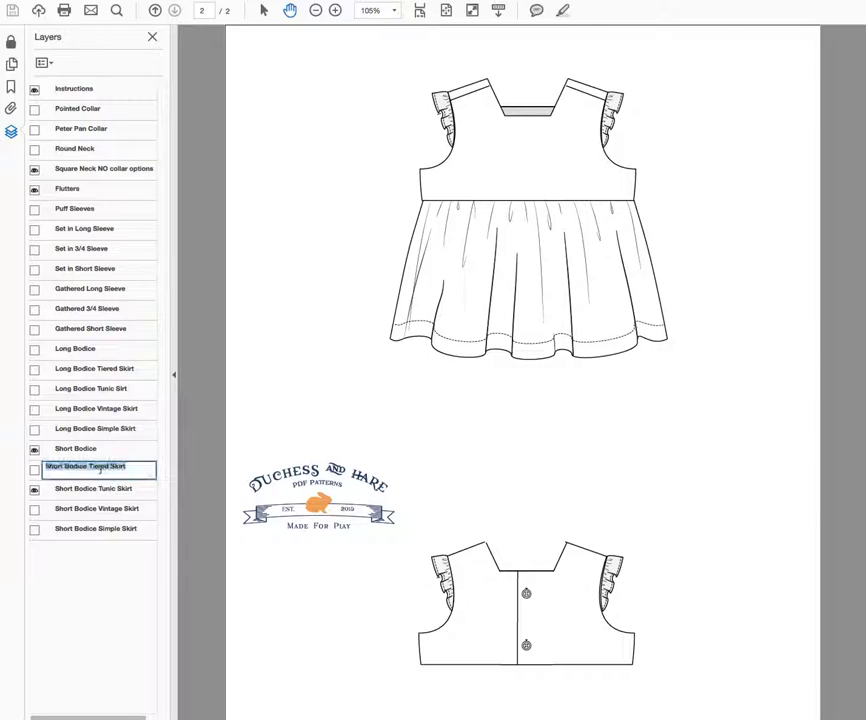